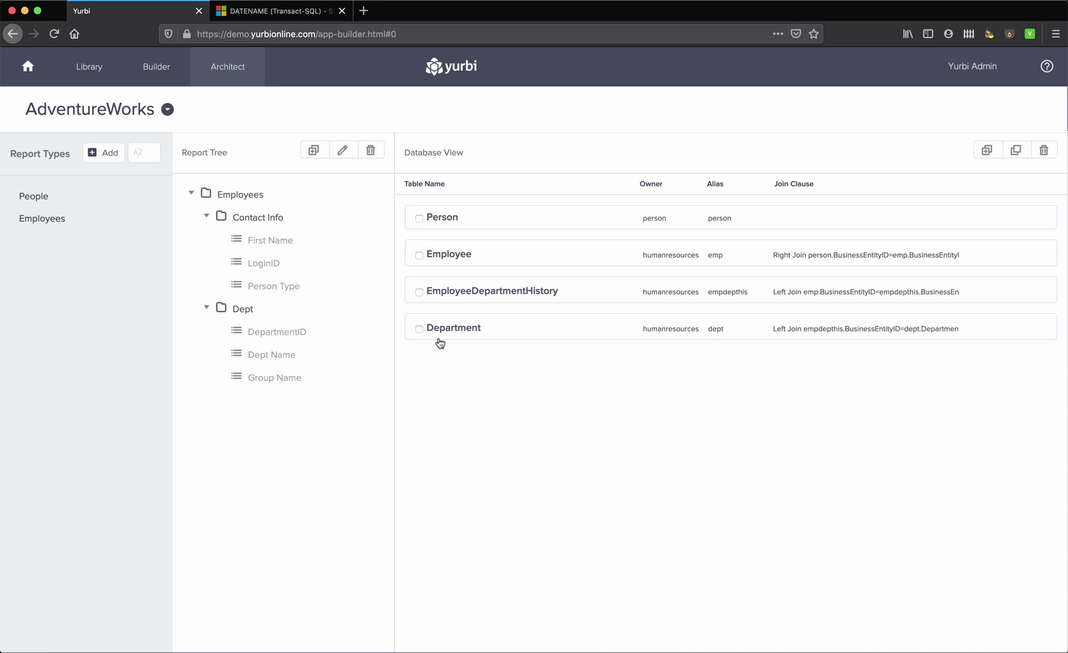
# Start a new report tree field in the Contact Info folder from the Employee table's HireDate column.
pyautogui.click(250, 223)
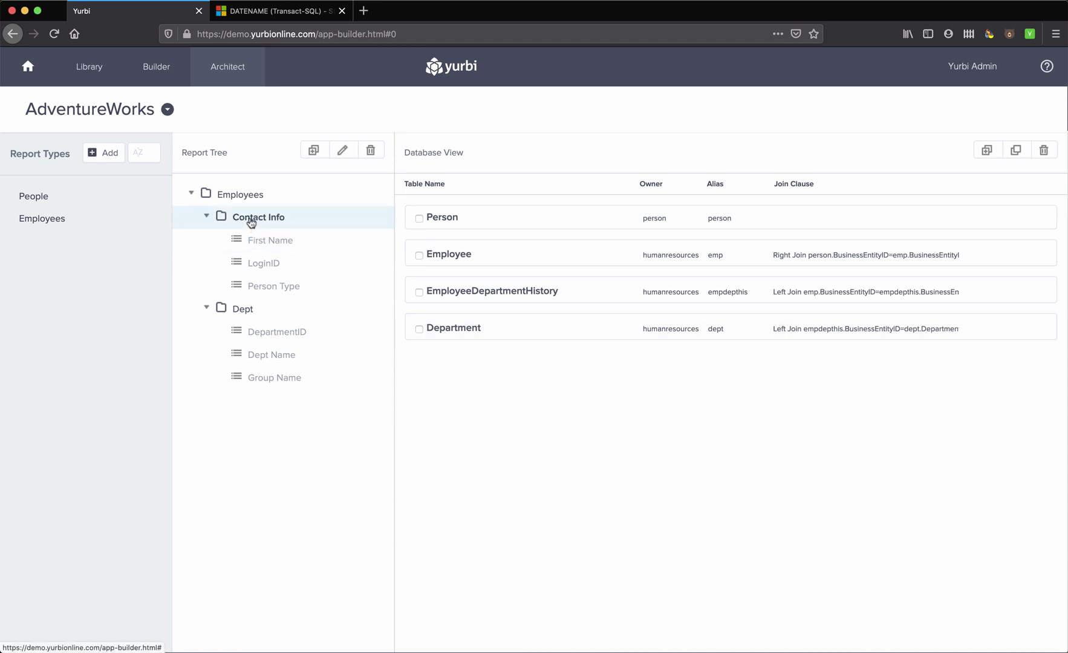
pyautogui.click(448, 263)
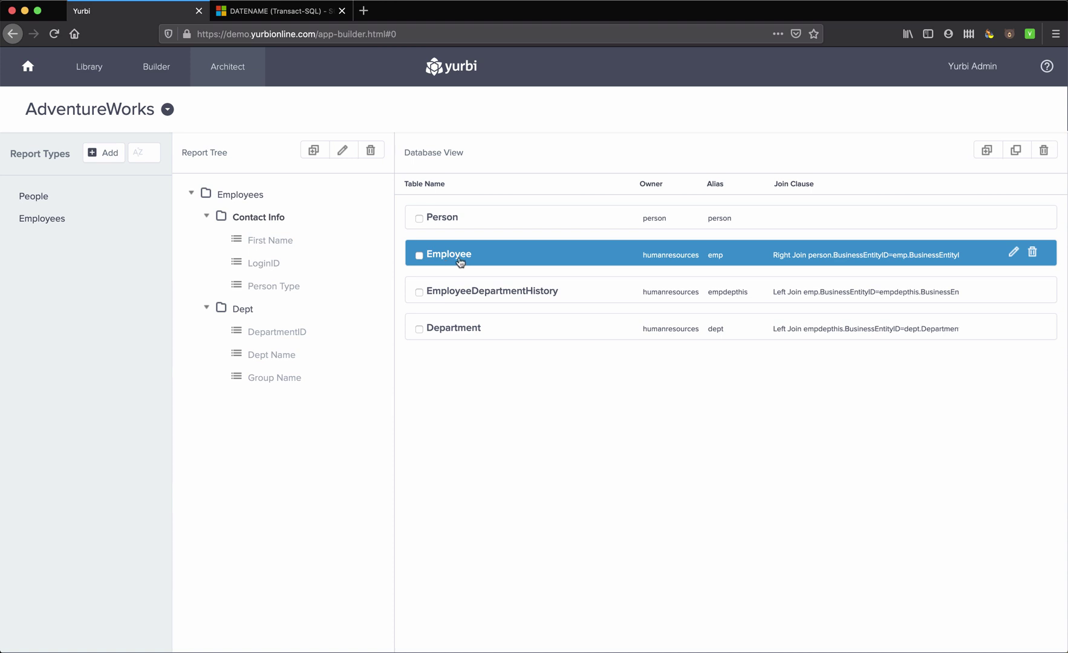
pyautogui.click(457, 259)
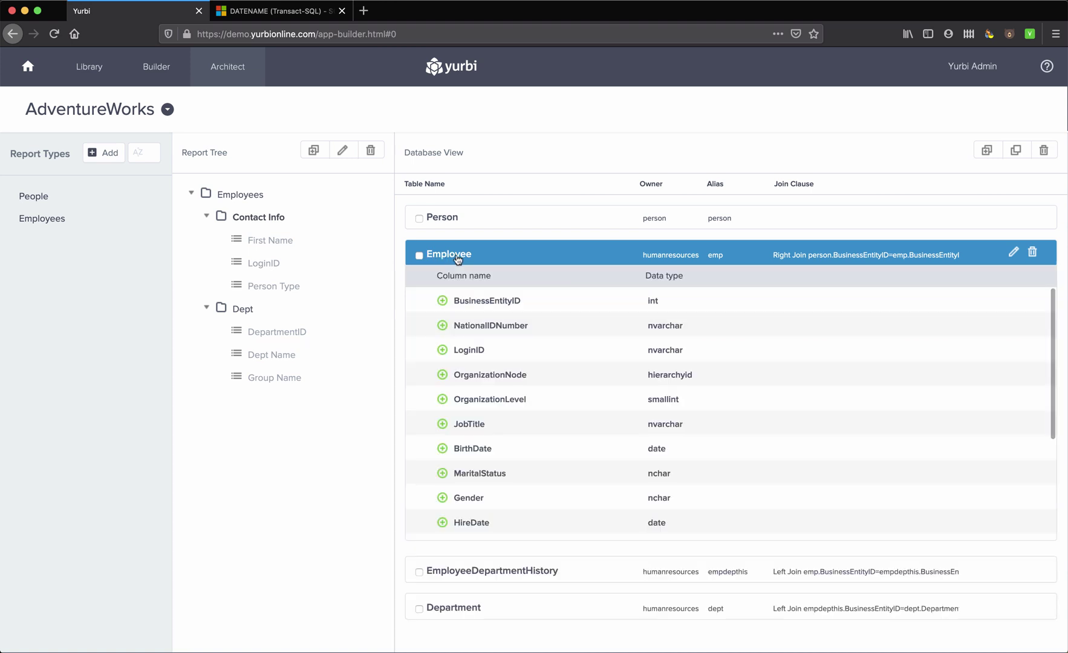
pyautogui.click(474, 497)
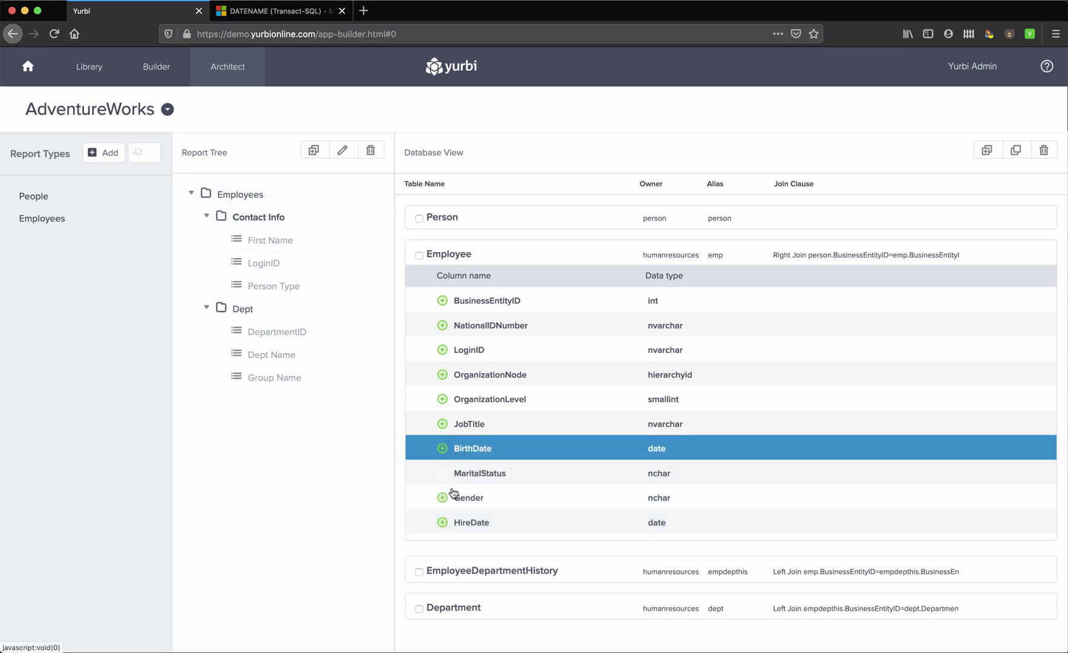
pyautogui.click(442, 522)
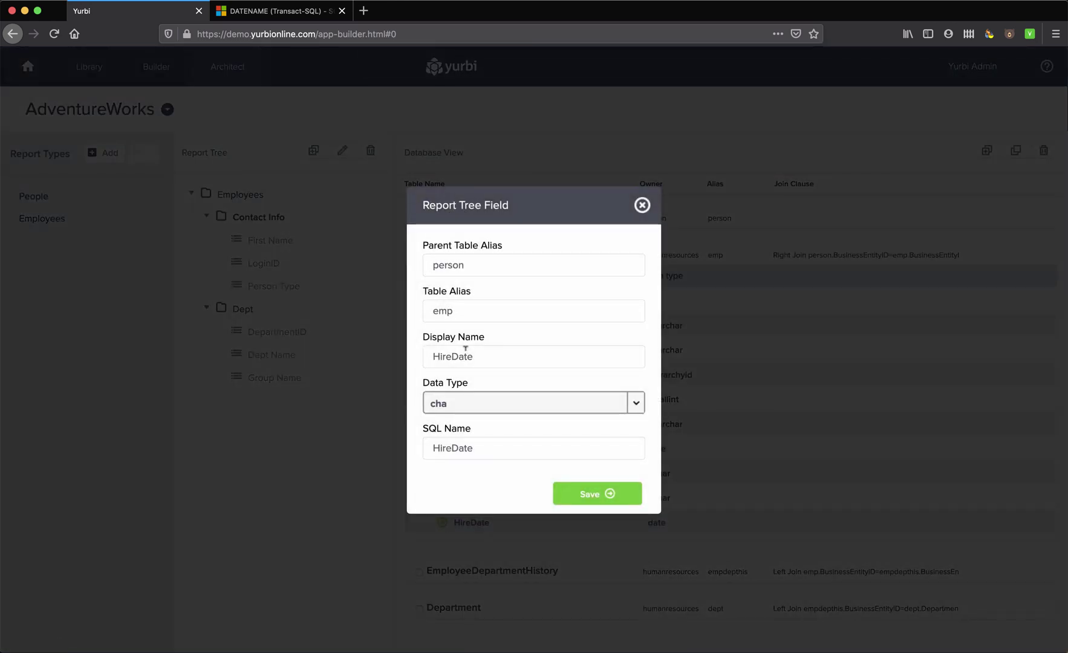
# Set the new field's display name to Hire Date and its data type to dpo, and save it.
pyautogui.click(452, 356)
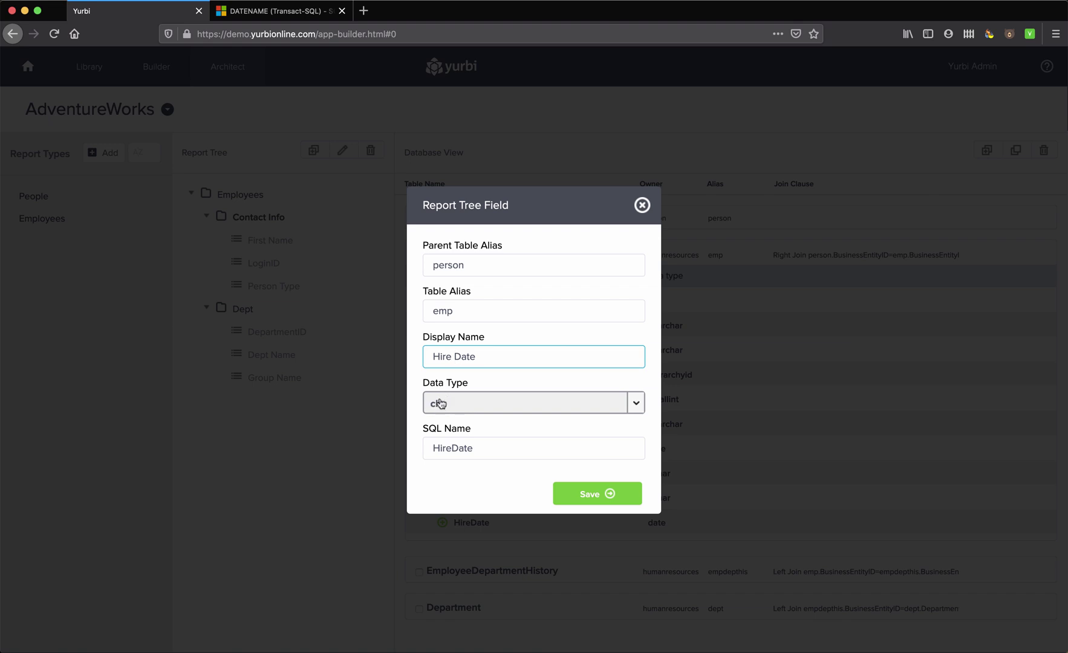
pyautogui.click(635, 411)
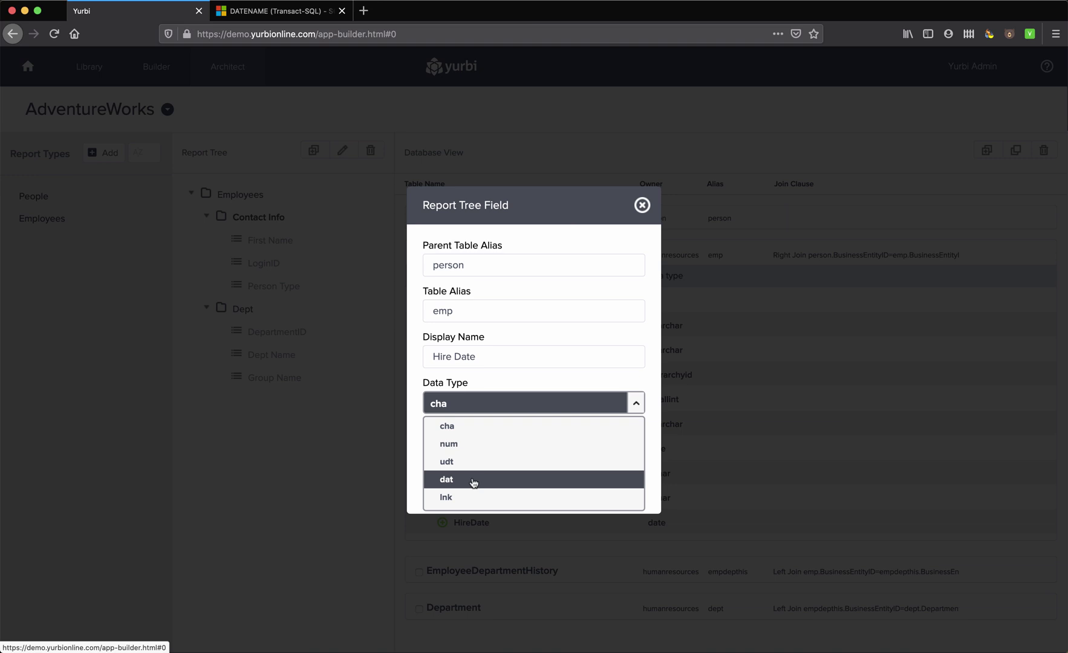
pyautogui.scroll(-5, 473, 482)
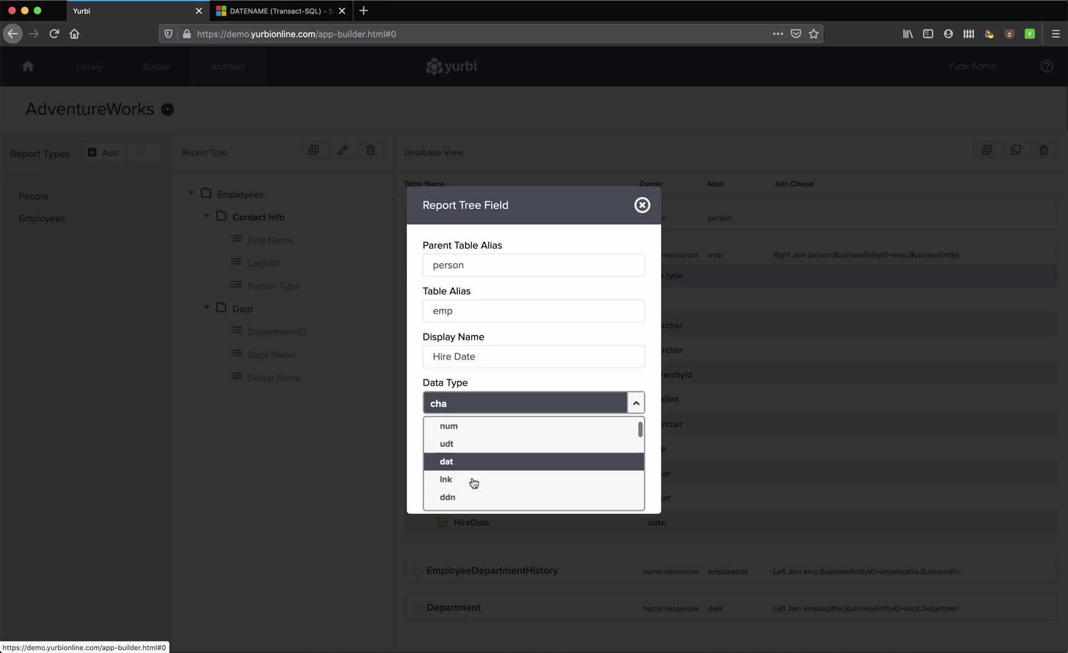
pyautogui.scroll(-5, 474, 482)
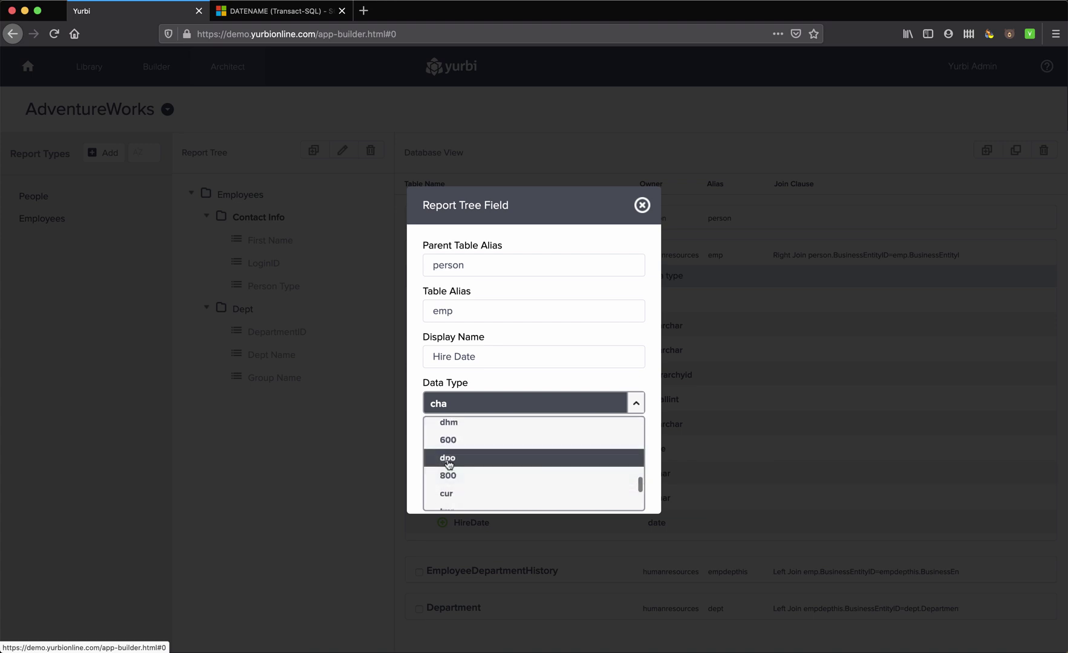
pyautogui.click(449, 458)
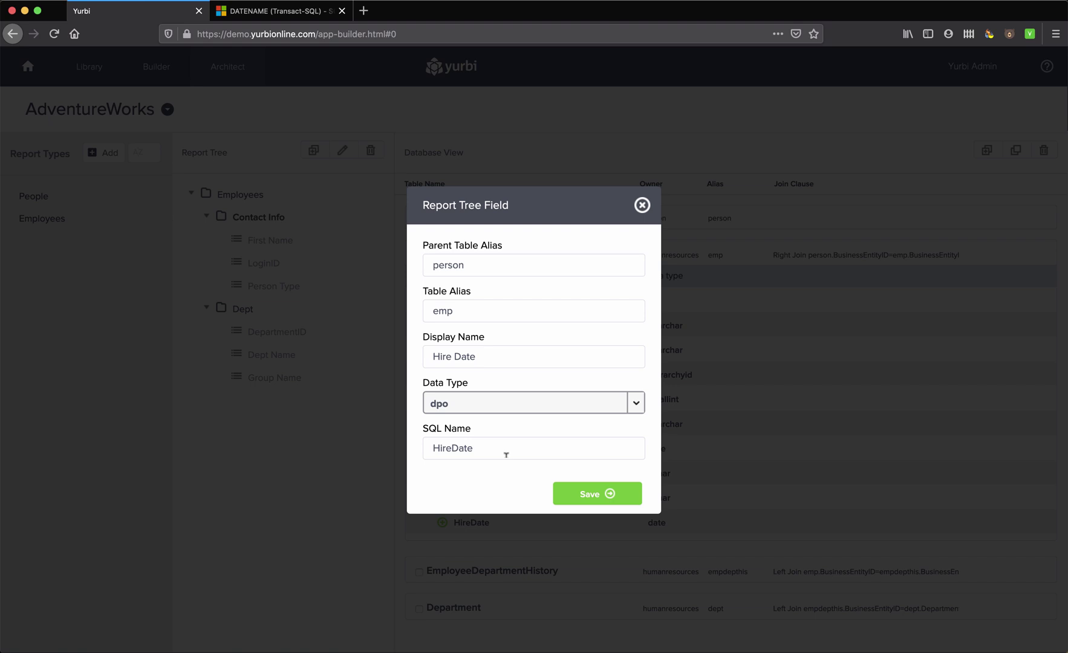
pyautogui.click(605, 493)
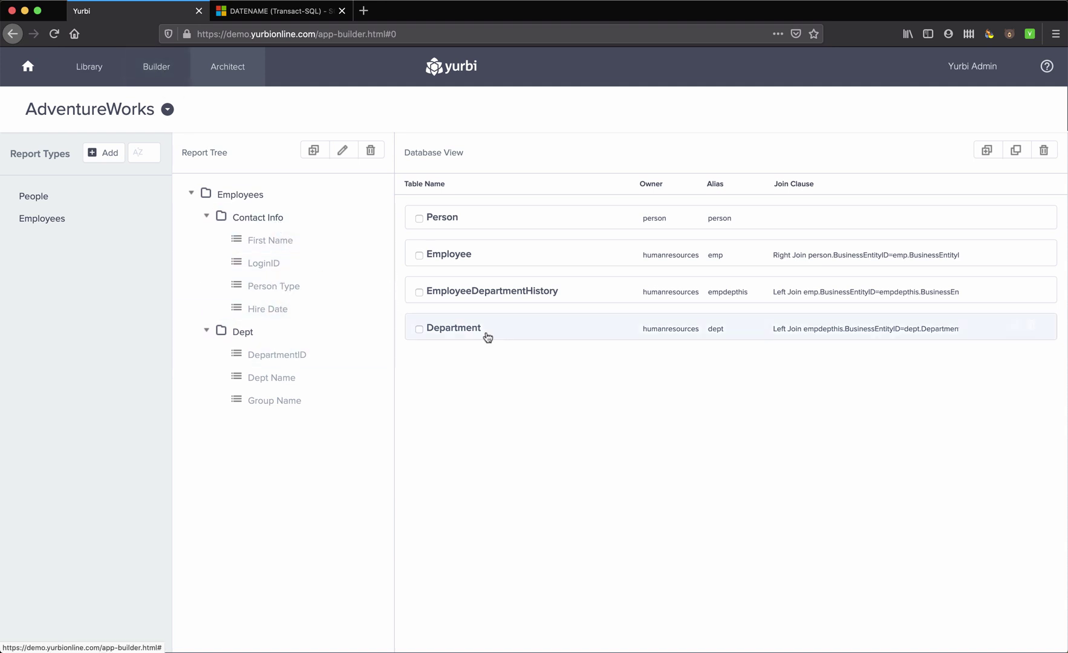
# Start another Contact Info field from the Employee table's HireDate column, with the display name Hire Date Month Name.
pyautogui.click(263, 222)
pyautogui.click(468, 255)
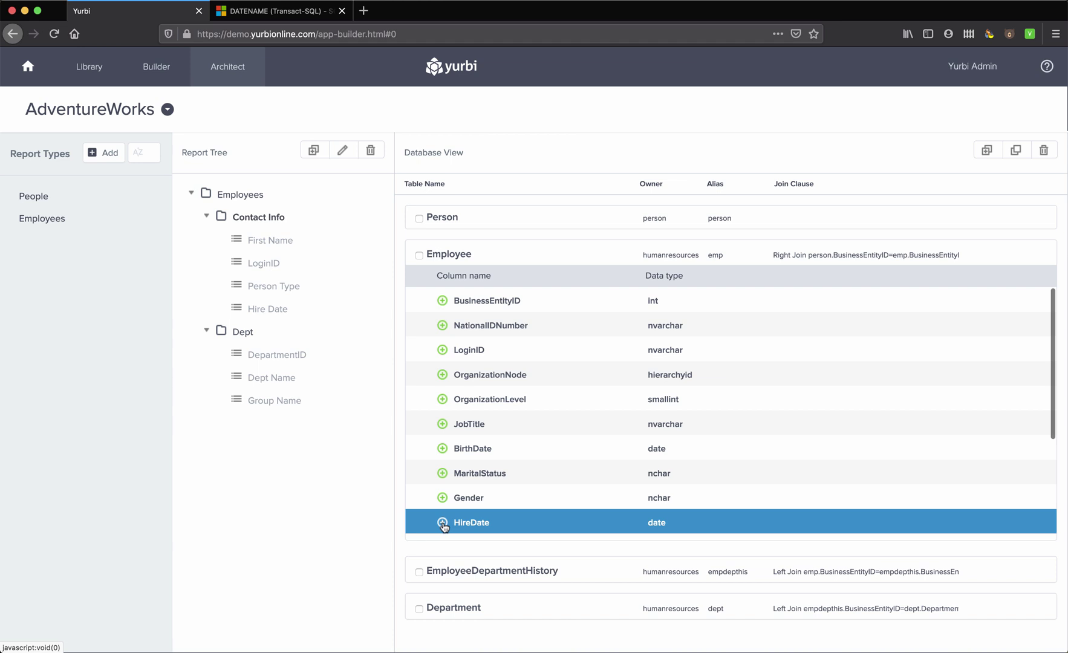
pyautogui.click(442, 522)
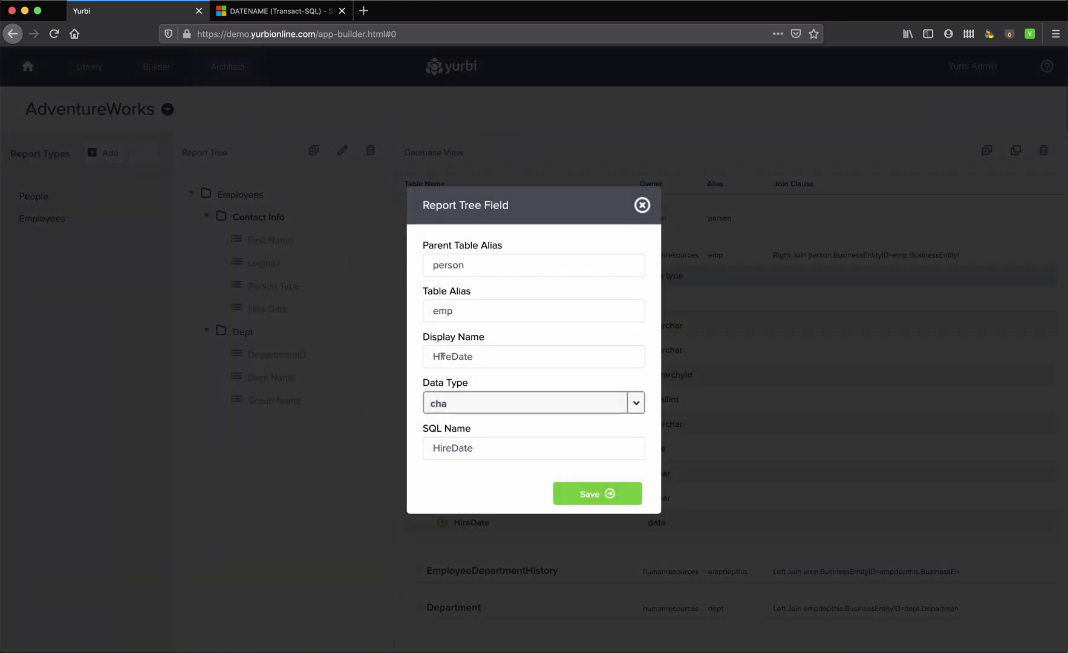
pyautogui.click(454, 356)
pyautogui.write('Date')
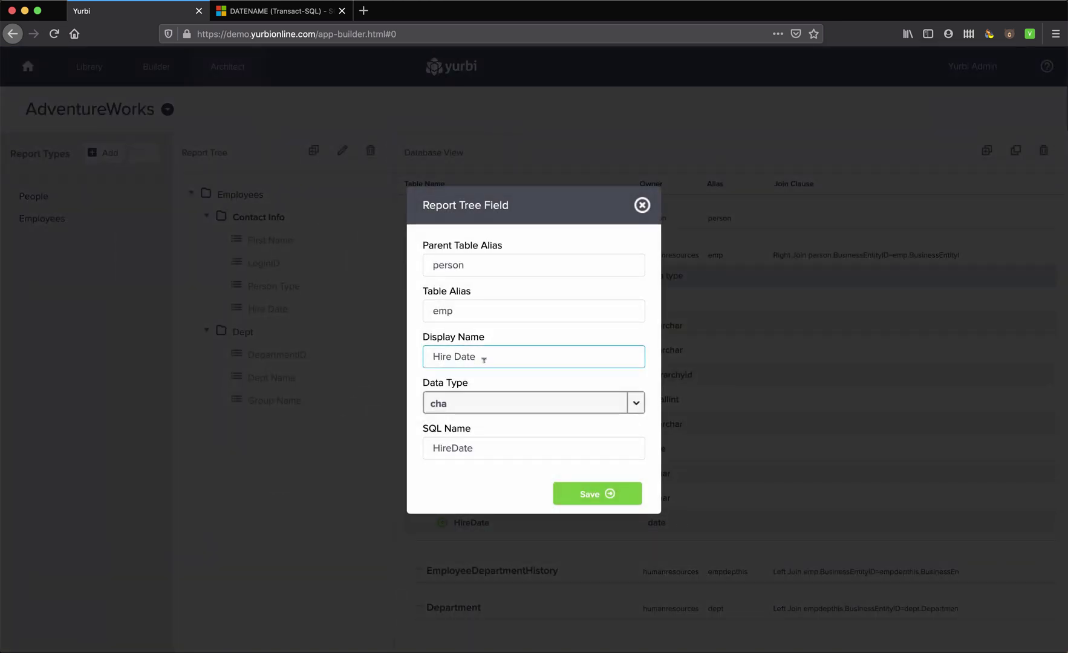
pyautogui.write(' Month nam')
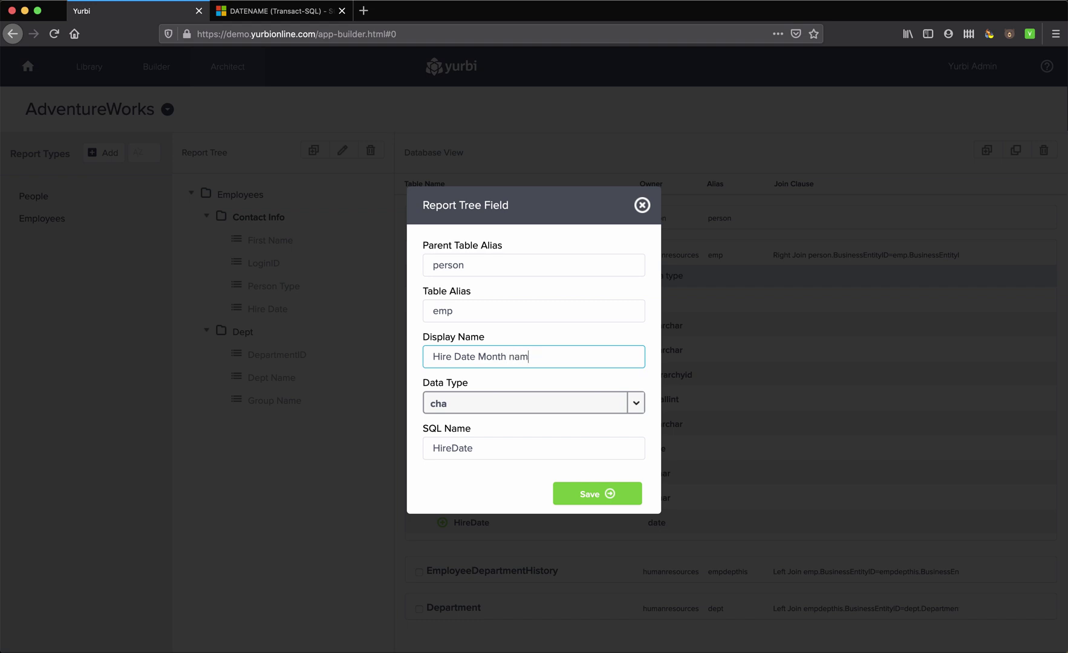
pyautogui.press('BackSpace')
pyautogui.press('BackSpace')
pyautogui.press('BackSpace')
pyautogui.write('Name')
pyautogui.click(432, 448)
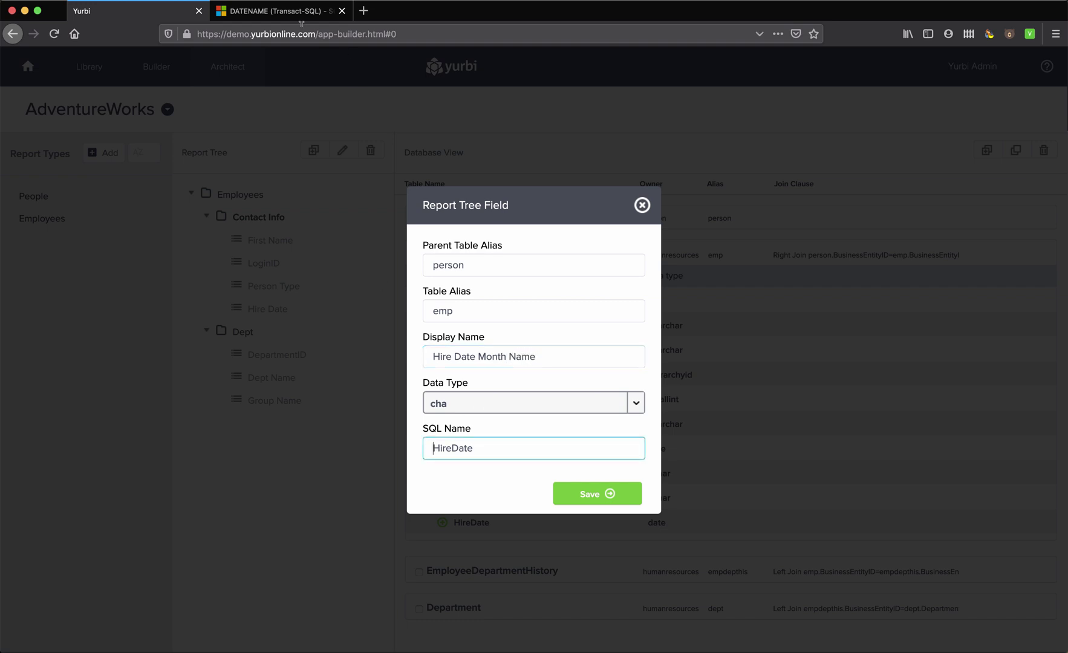
# Switch to the Microsoft DATENAME documentation and examine the function's syntax and its table of datepart abbreviations.
pyautogui.click(282, 15)
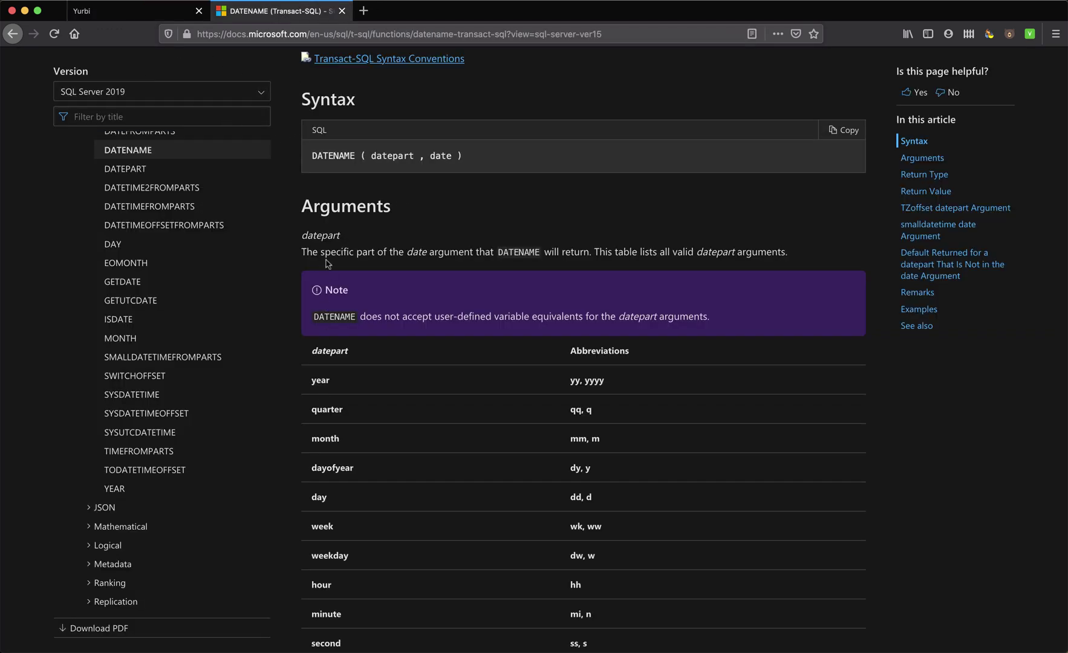
pyautogui.scroll(2, 327, 264)
pyautogui.scroll(-2, 327, 230)
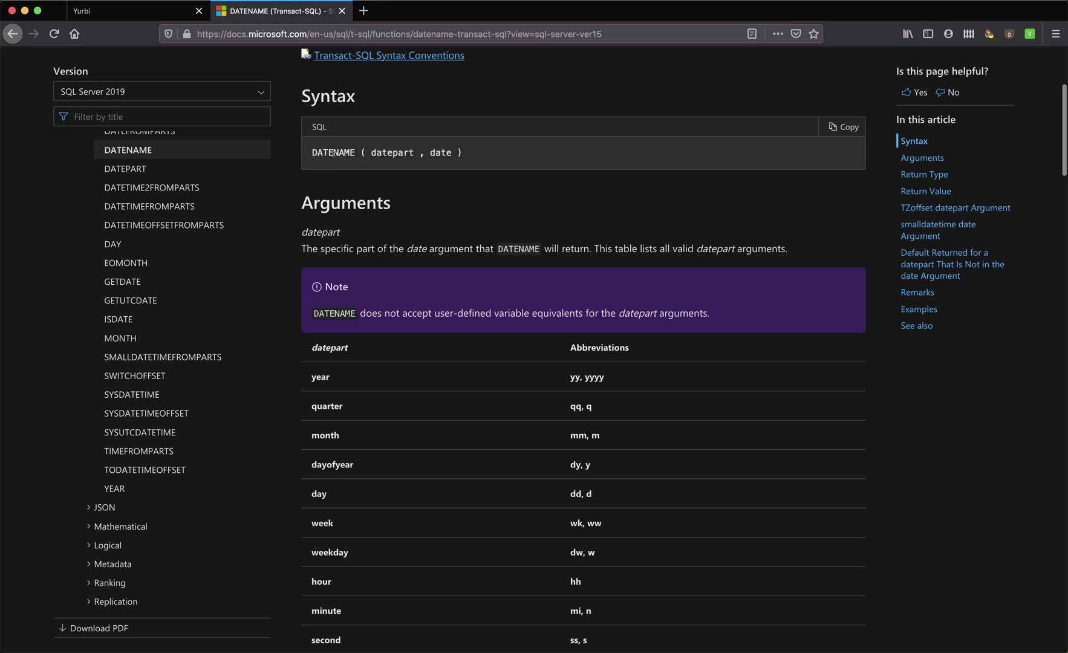
pyautogui.scroll(-5, 339, 459)
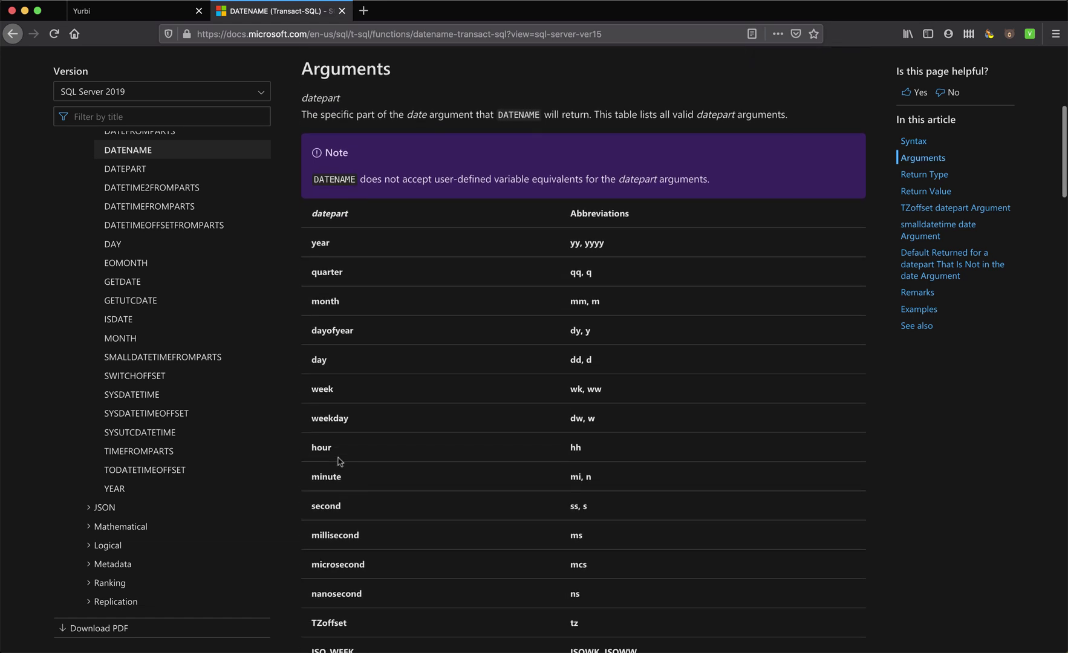
pyautogui.scroll(1, 338, 461)
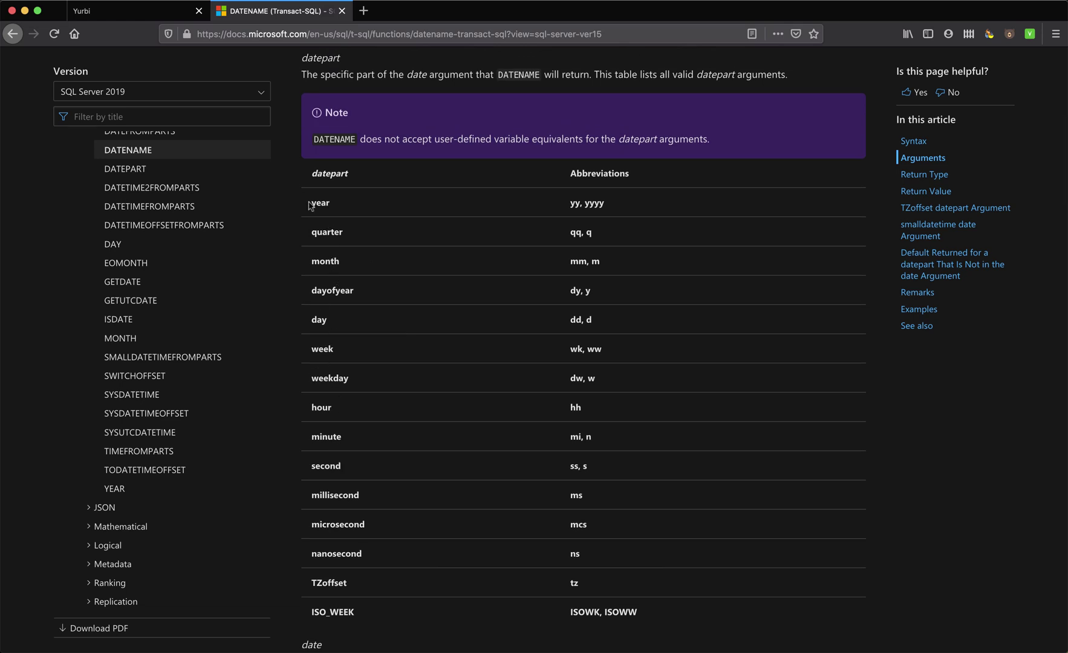
pyautogui.scroll(3, 369, 285)
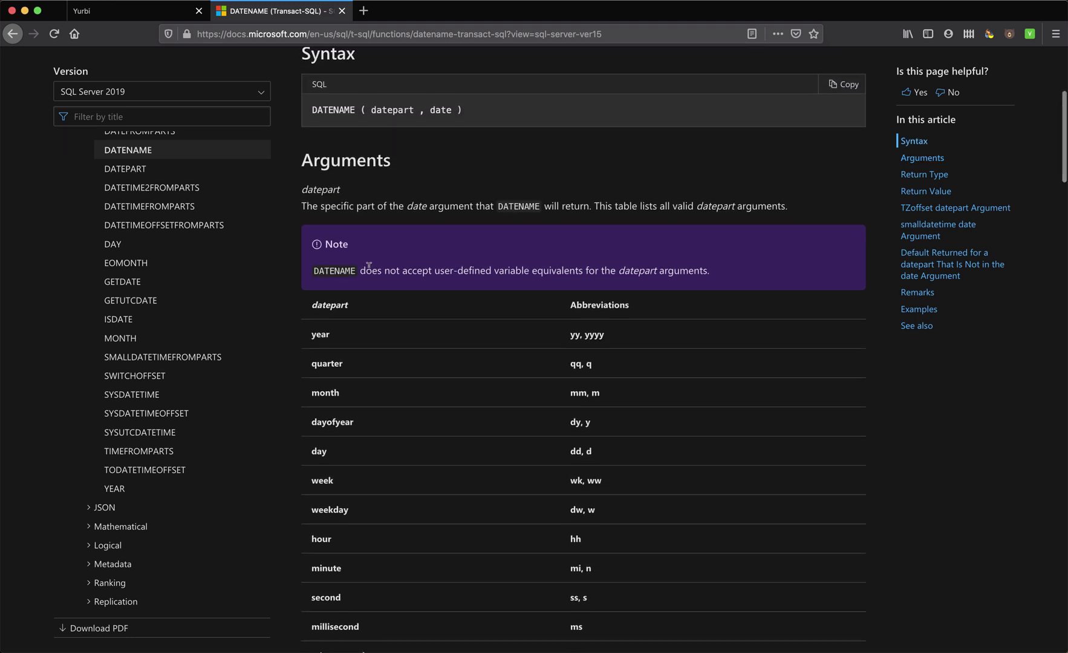
# Return to the Yurbi field and set its SQL name to a datename expression using mm and emp.HireDate, and save it.
pyautogui.click(153, 12)
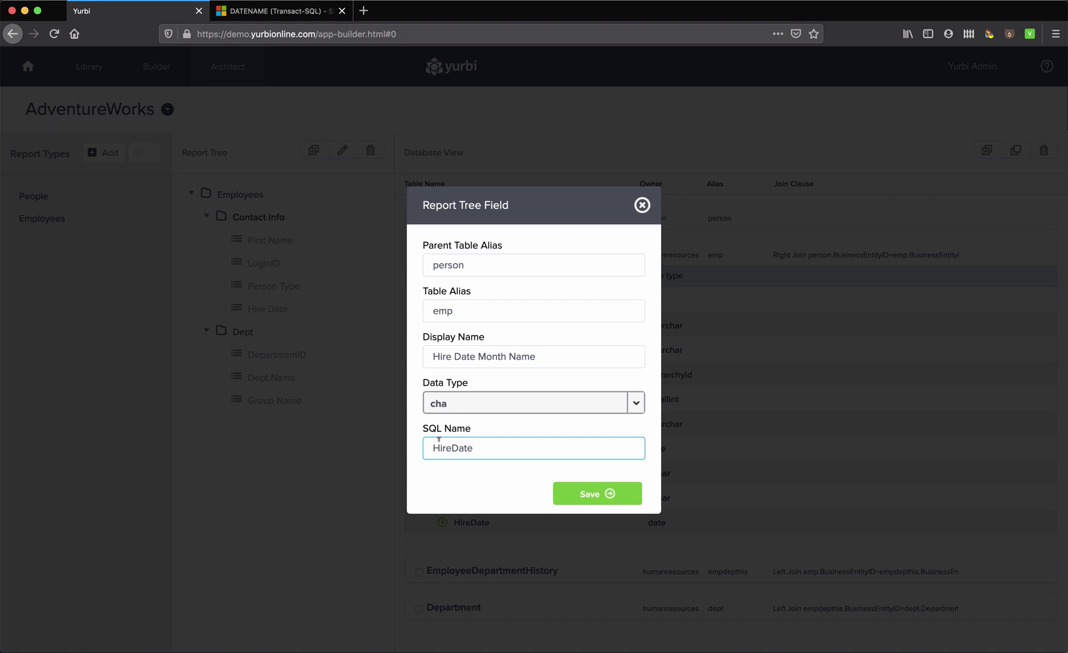
pyautogui.write('datename ( mm ,')
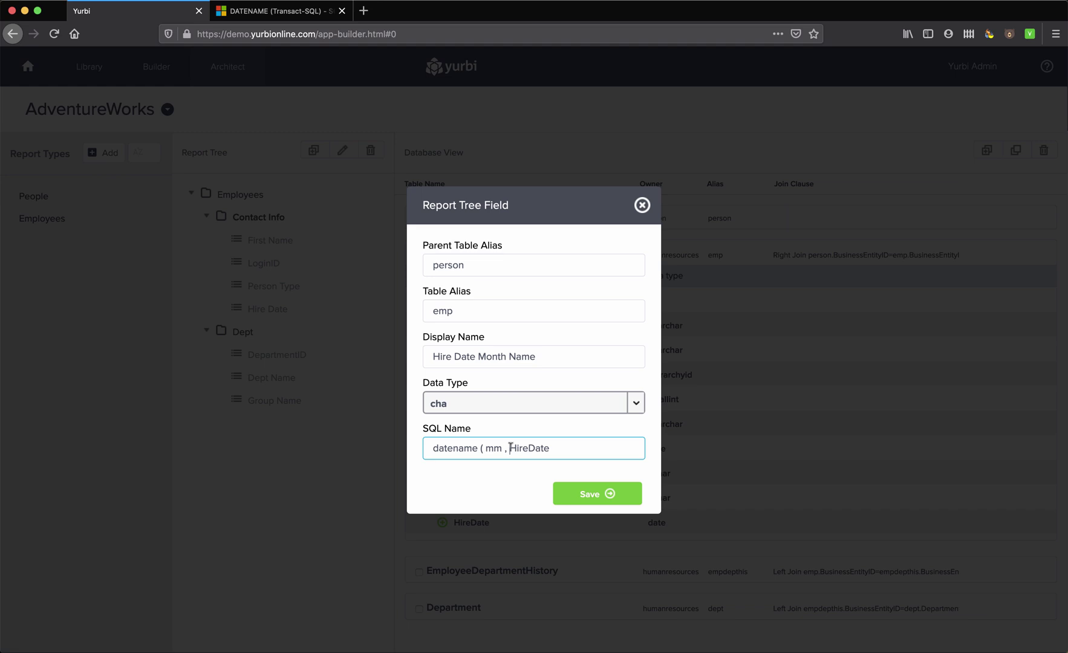
pyautogui.moveTo(508, 447); pyautogui.dragTo(555, 447)
pyautogui.click(551, 448)
pyautogui.write('emp.')
pyautogui.click(599, 498)
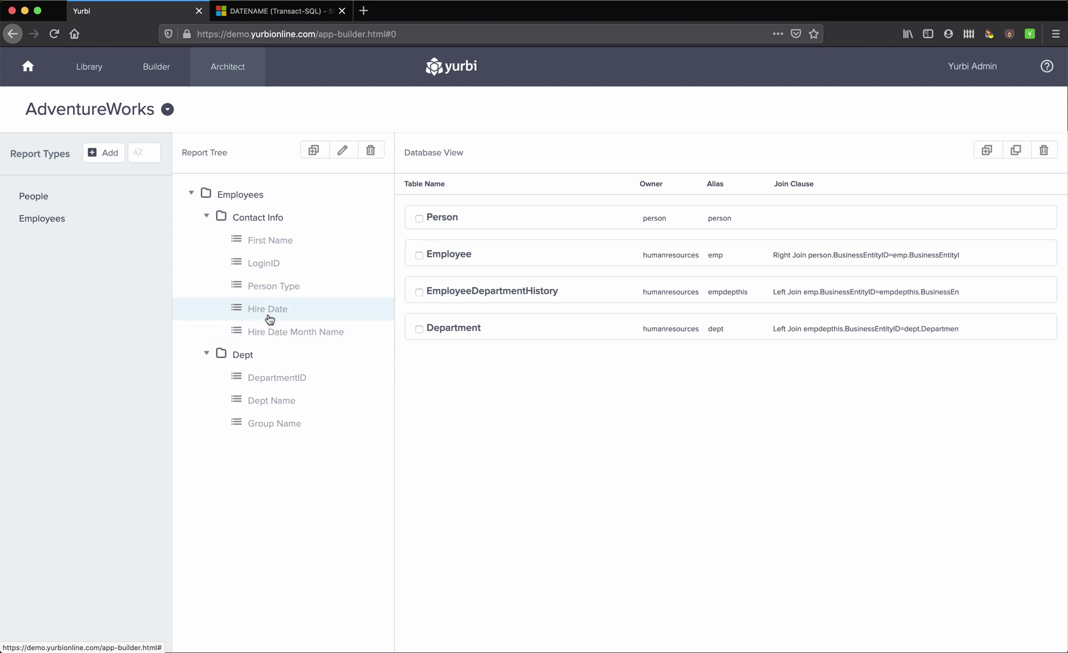
# Open the report Builder in a new browser tab and select the My ERP app with the Employees report type.
pyautogui.rightClick(158, 72)
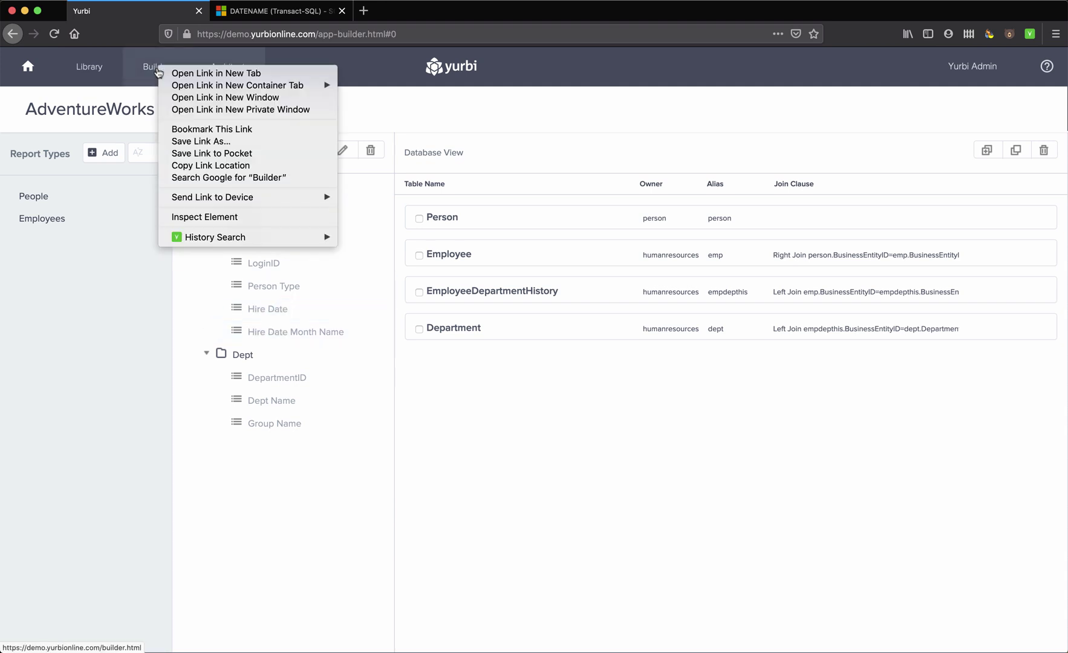
pyautogui.click(181, 73)
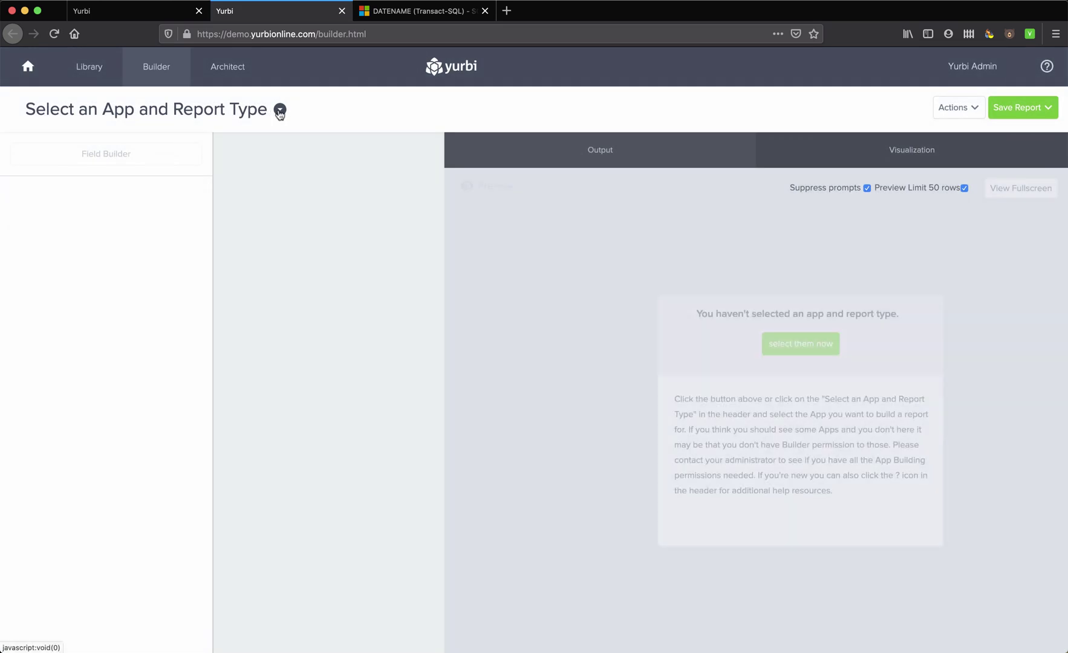
pyautogui.click(279, 110)
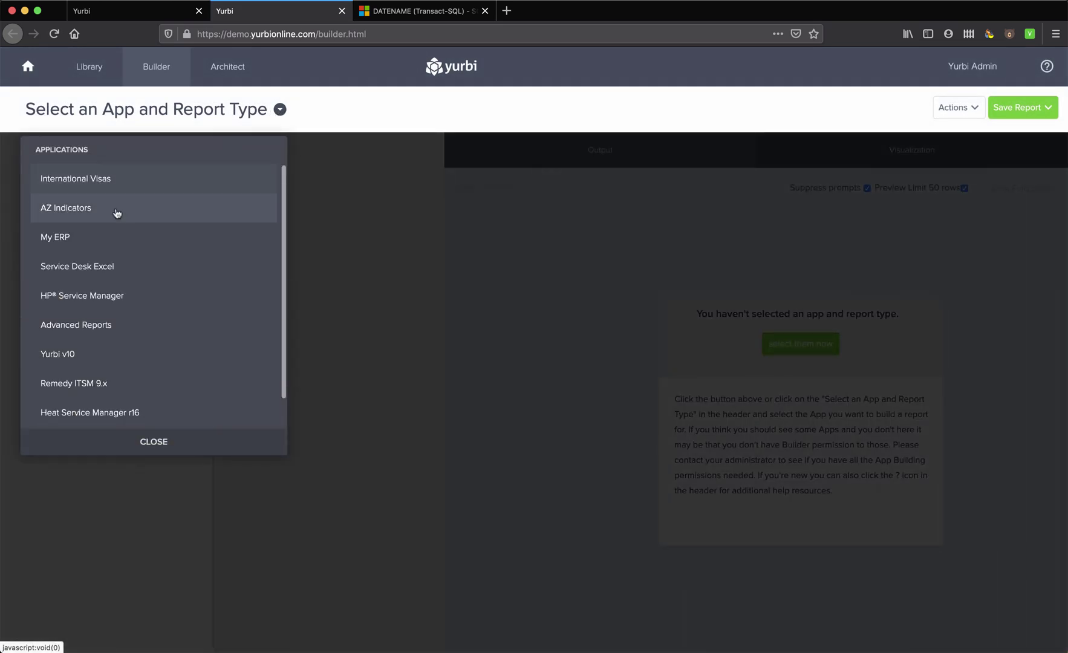
pyautogui.click(63, 241)
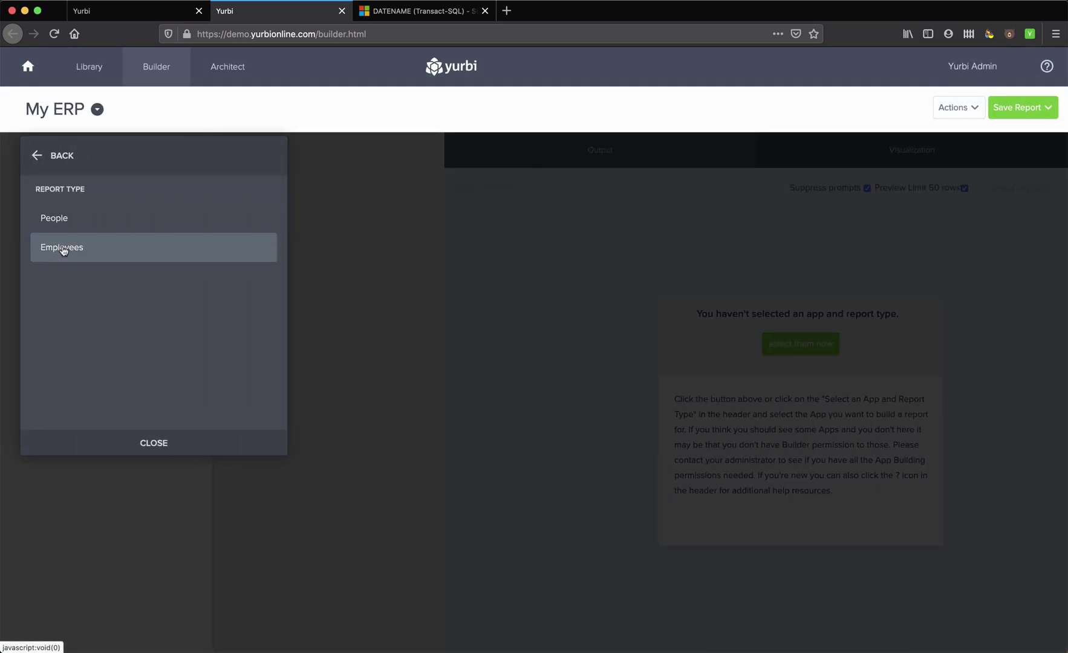
pyautogui.click(62, 245)
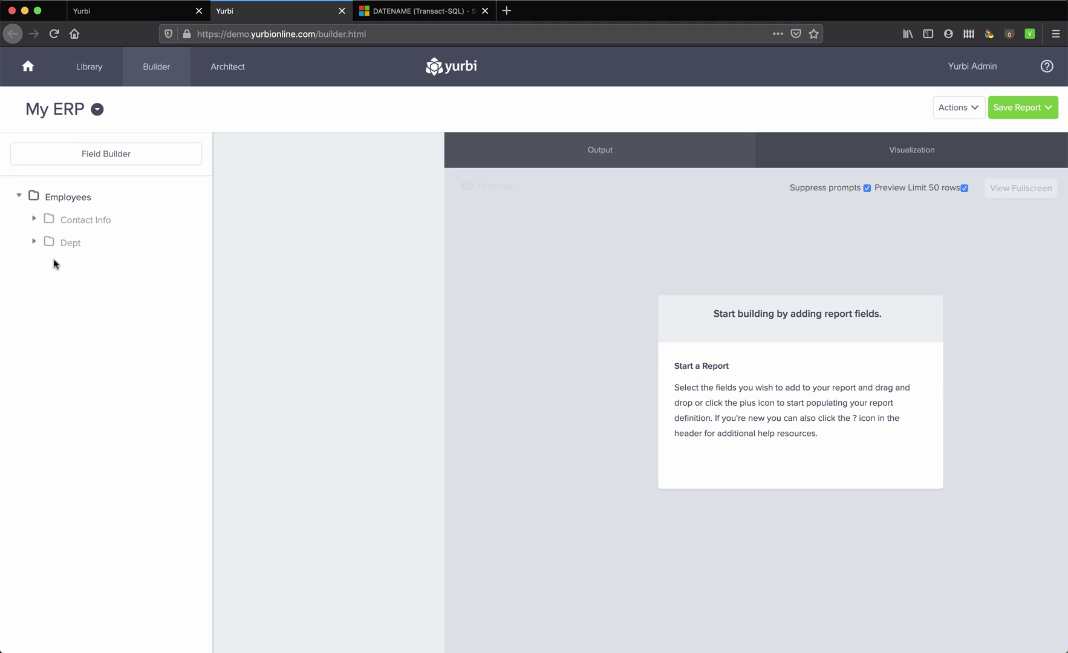
# Add the Hire Date and Hire Date Month Name fields from the Contact Info folder to the report.
pyautogui.click(35, 219)
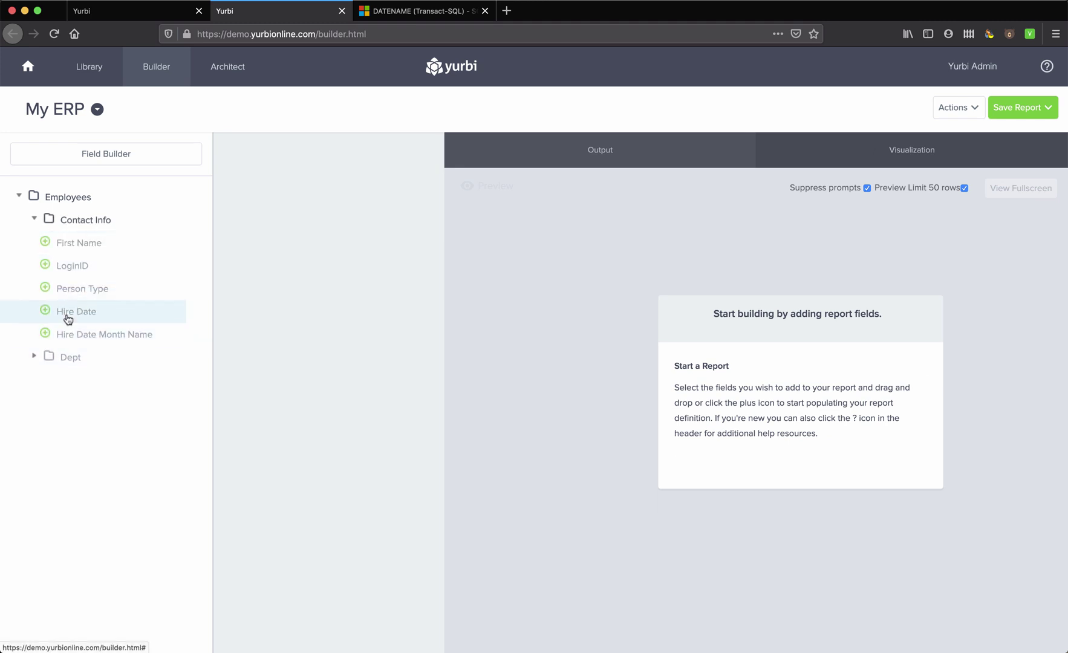
pyautogui.click(45, 312)
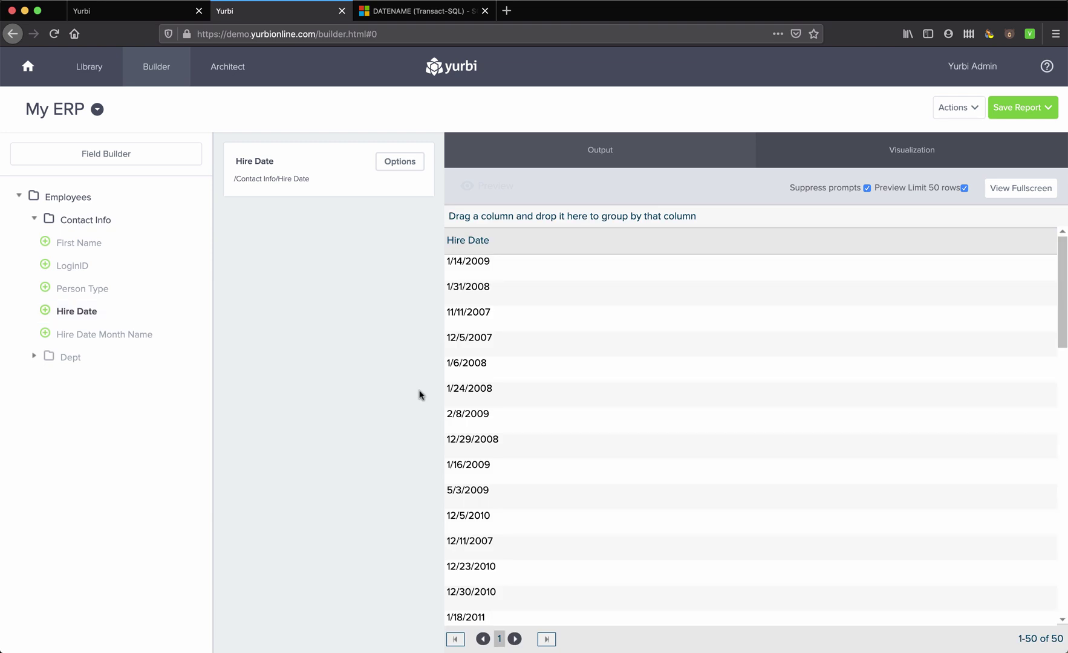
pyautogui.click(45, 334)
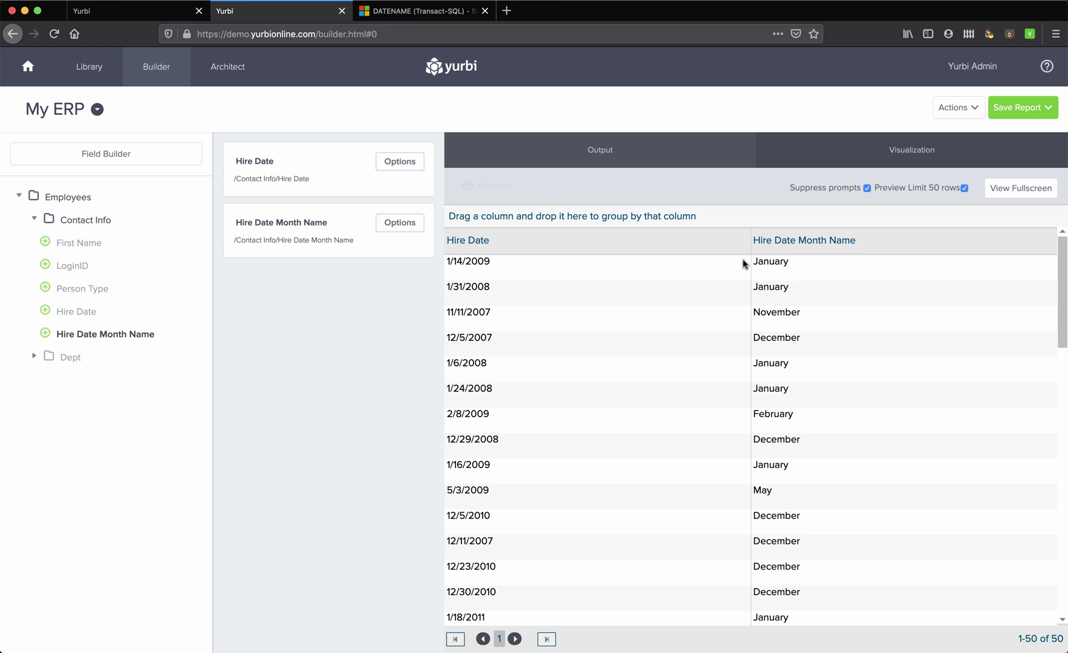
# Look back at the DATENAME documentation page and return to the report in the Builder.
pyautogui.click(411, 13)
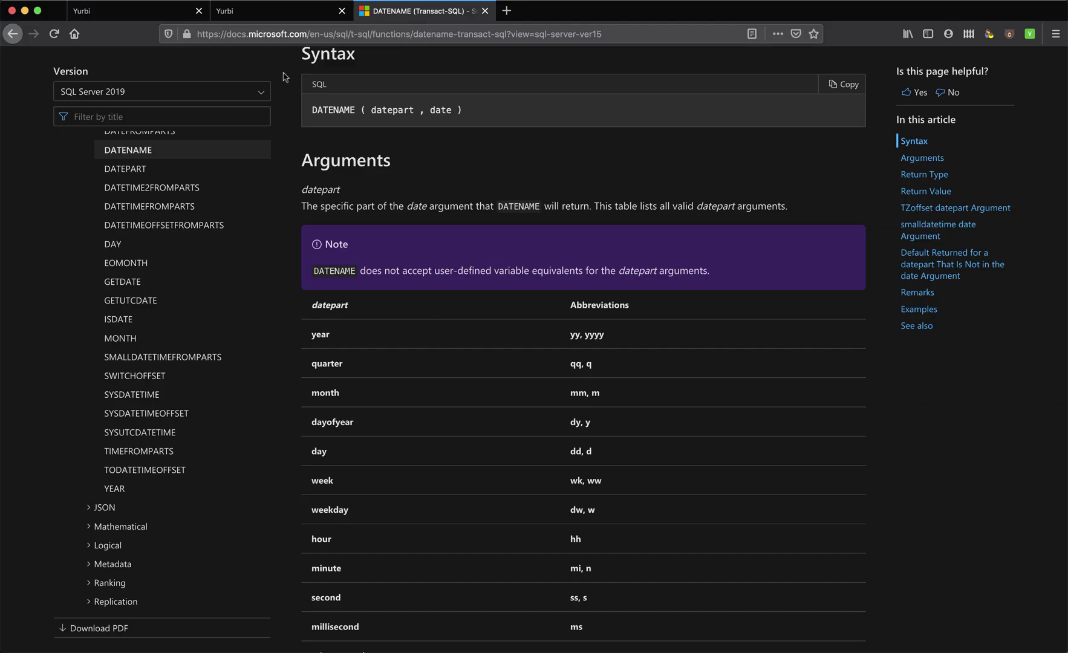
pyautogui.click(264, 20)
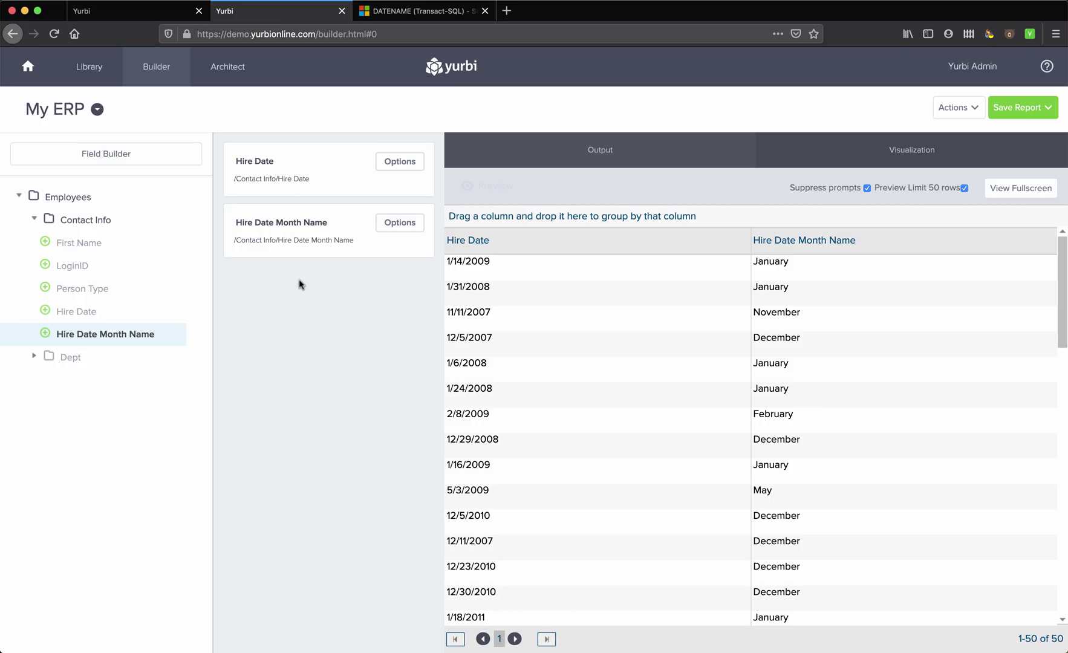